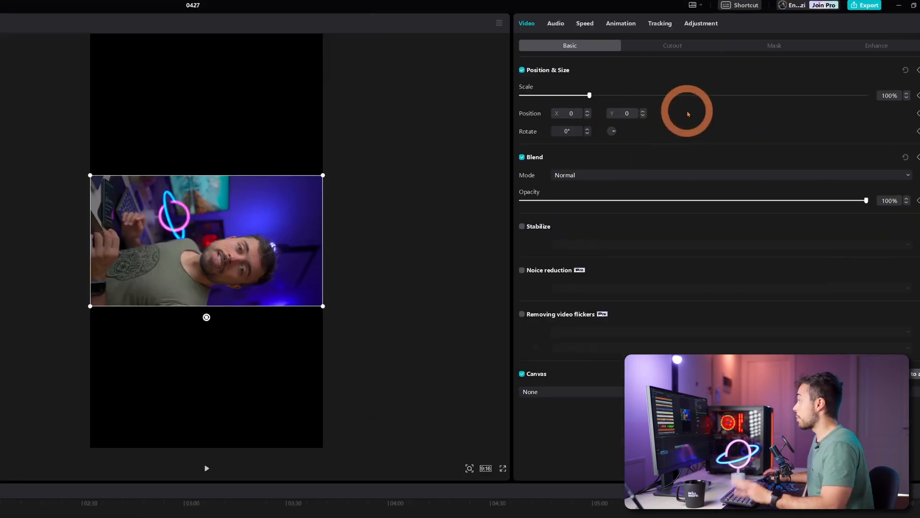
Step: Rotate the presenter clip to -90° and scale it to 177% to fill the vertical frame
{"action": "left_click", "coordinate": [572, 114]}
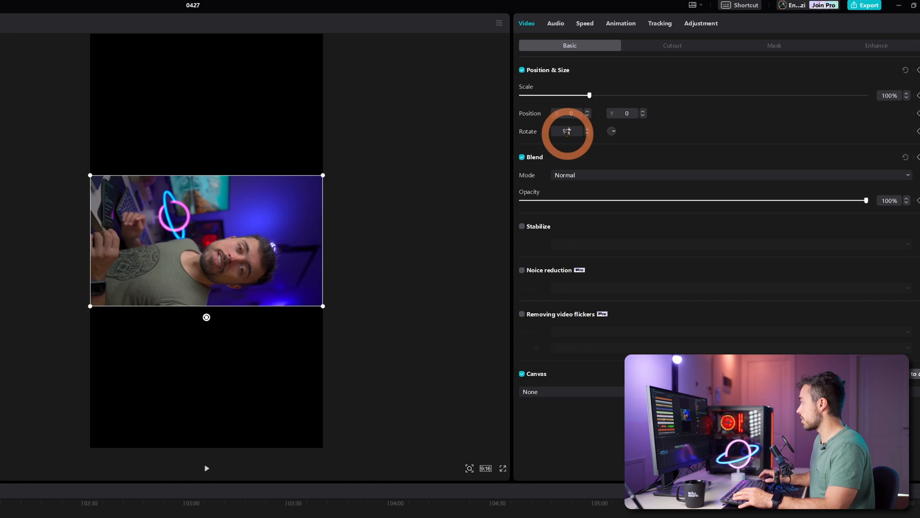
{"action": "key", "text": "Return"}
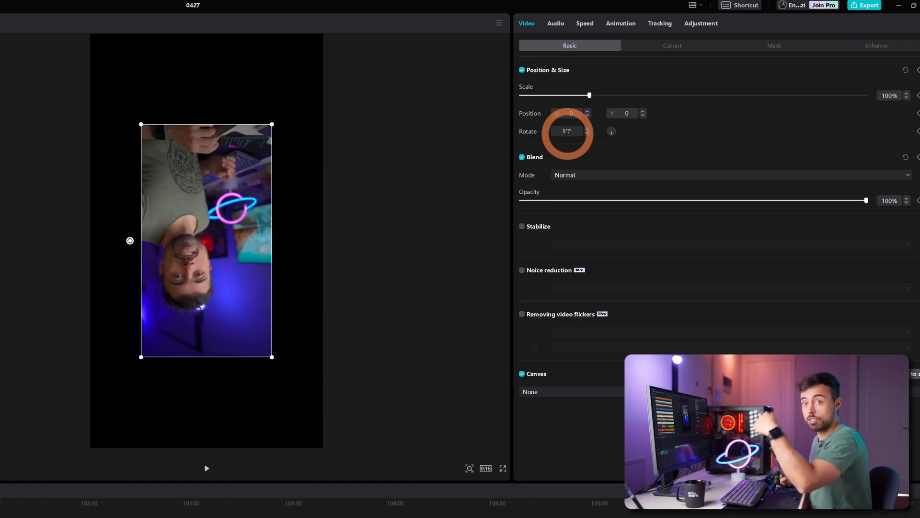
{"action": "left_click_drag", "start_coordinate": [612, 131], "coordinate": [614, 135]}
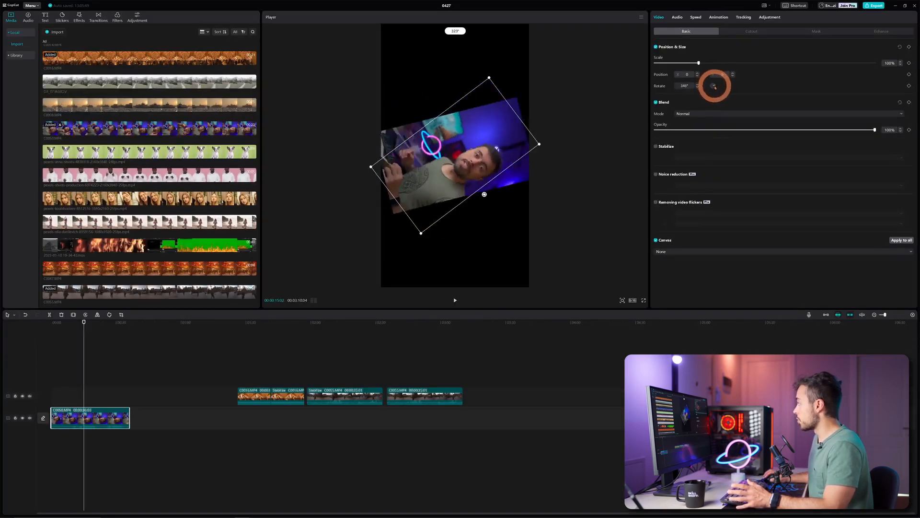
{"action": "left_click_drag", "start_coordinate": [715, 87], "coordinate": [713, 82]}
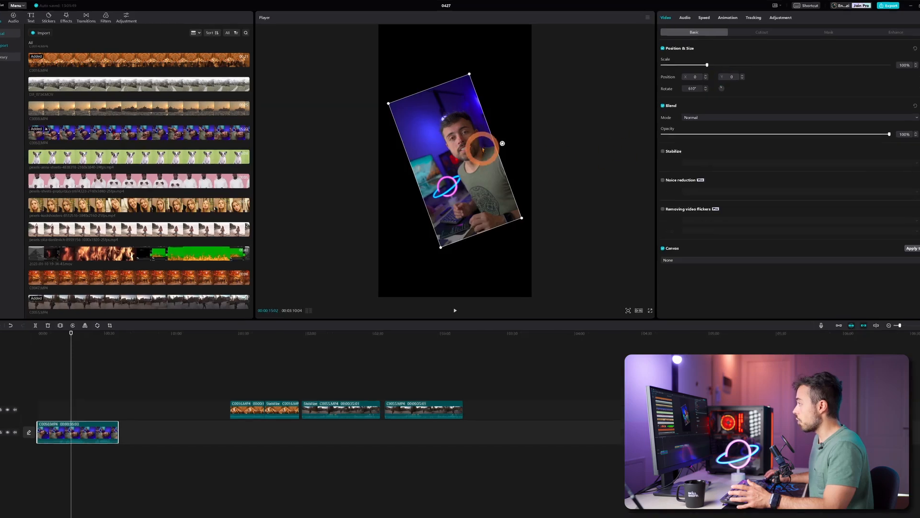
{"action": "left_click_drag", "start_coordinate": [483, 150], "coordinate": [488, 182]}
{"action": "left_click_drag", "start_coordinate": [504, 271], "coordinate": [537, 240]}
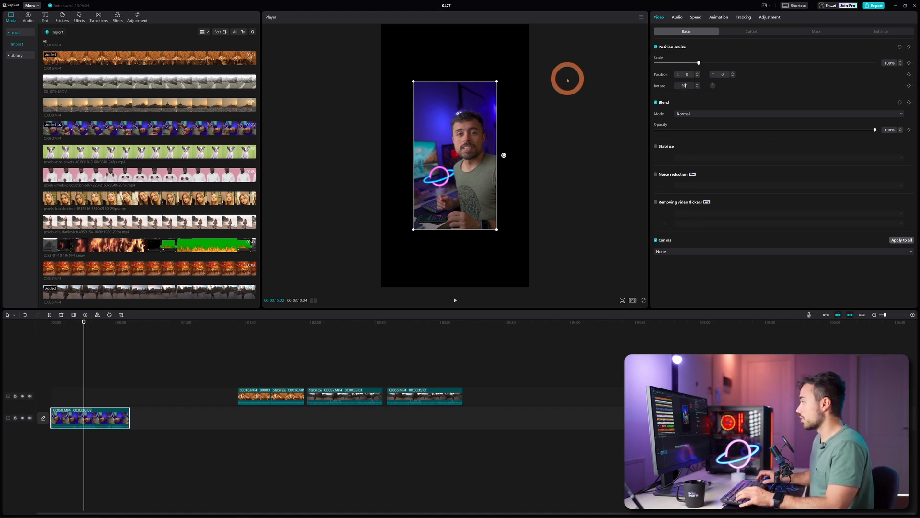
{"action": "key", "text": "Return"}
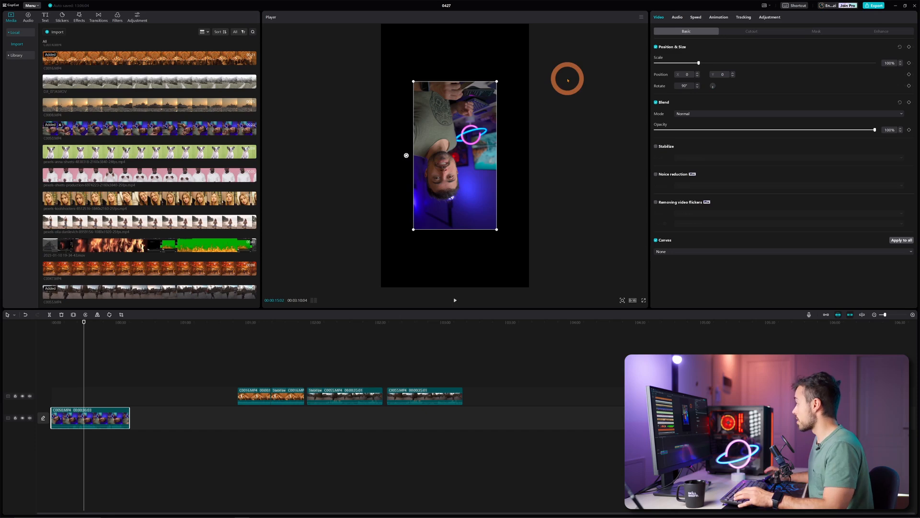
{"action": "left_click", "coordinate": [684, 86]}
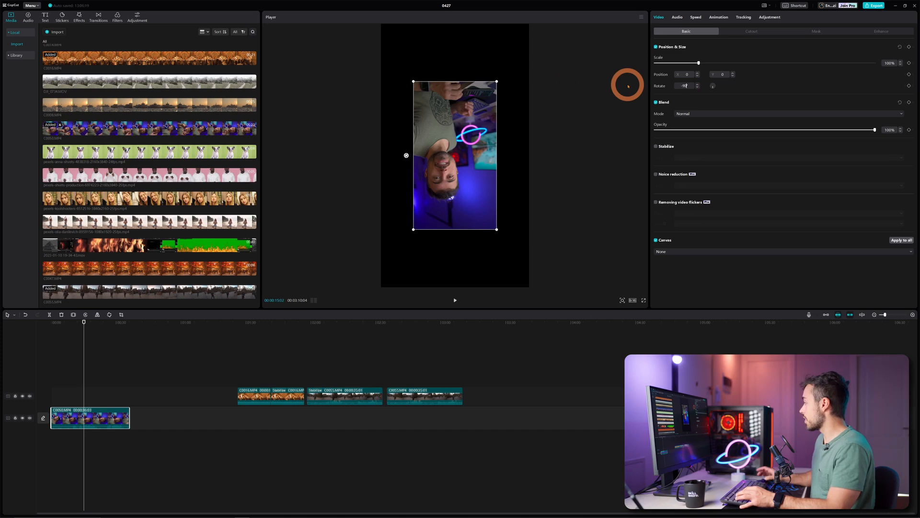
{"action": "key", "text": "Return"}
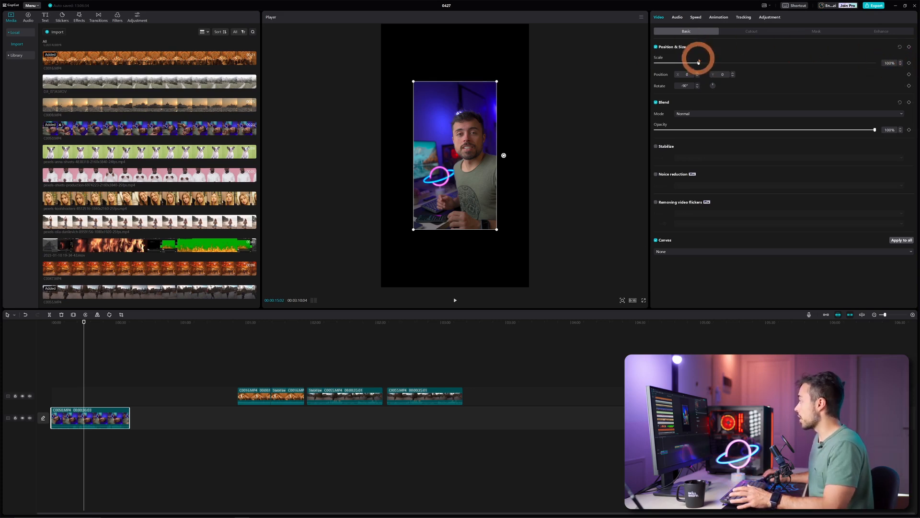
{"action": "mouse_move", "coordinate": [699, 62]}
{"action": "left_mouse_down"}
{"action": "mouse_move", "coordinate": [732, 63]}
{"action": "mouse_move", "coordinate": [704, 63]}
{"action": "left_mouse_up"}
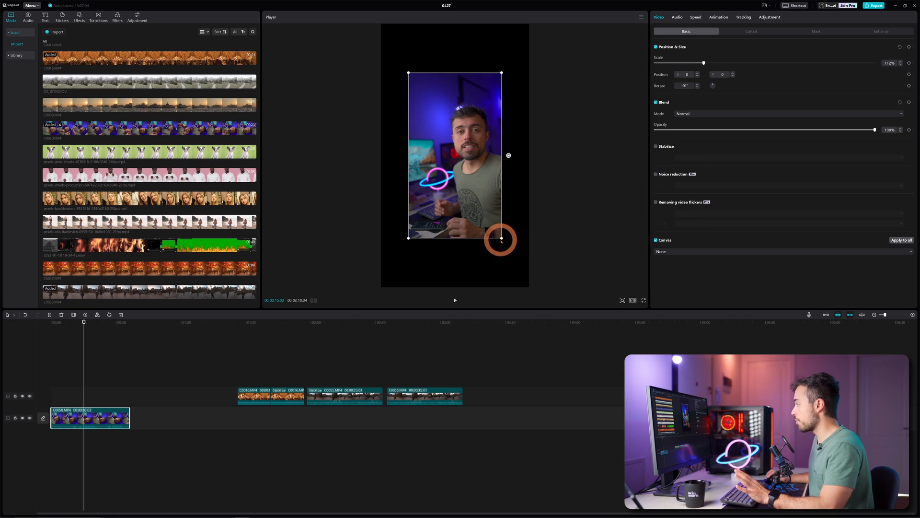
{"action": "left_click_drag", "start_coordinate": [502, 238], "coordinate": [523, 275]}
Step: Deselect the presenter clip, keeping its 177% scale, -90° rotation and centred 0, 0 position
{"action": "left_click", "coordinate": [583, 235]}
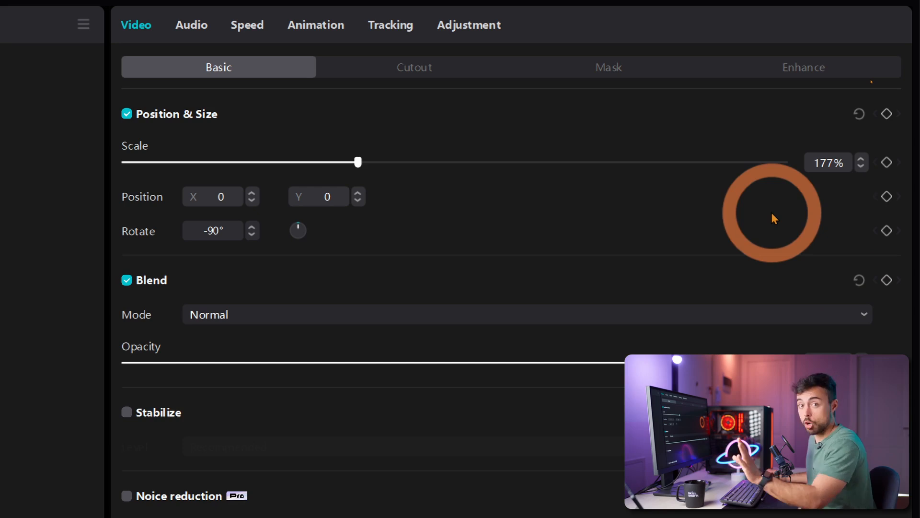
Step: Keyframe the presenter's scale at 177% at the start and 213% slightly later
{"action": "left_click", "coordinate": [888, 163]}
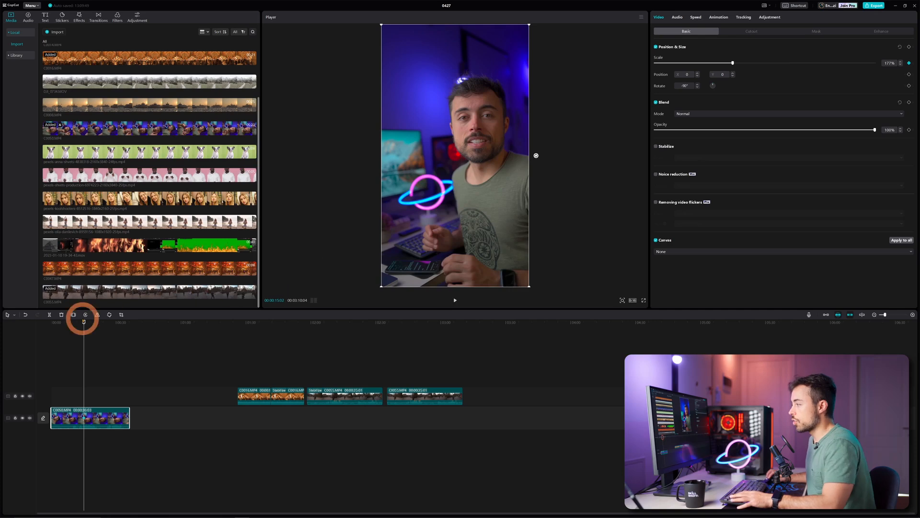
{"action": "key", "text": "space"}
{"action": "key", "text": "space"}
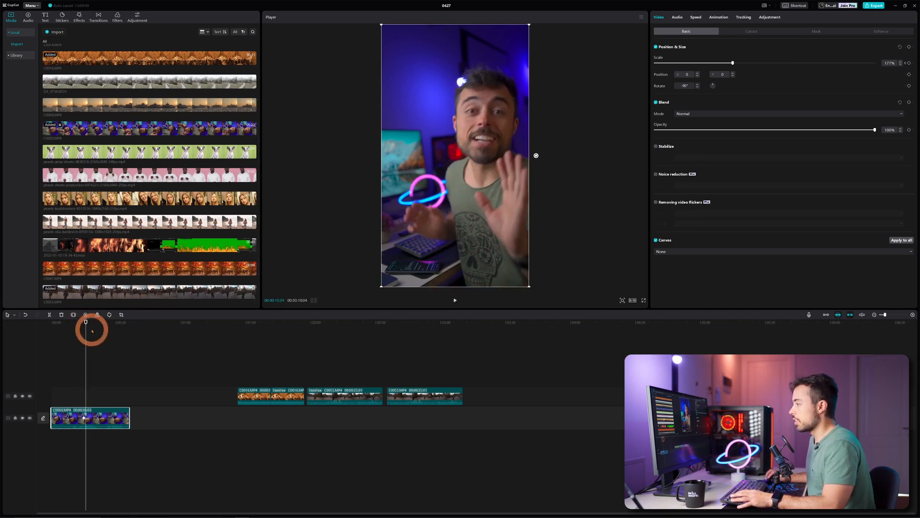
{"action": "left_click_drag", "start_coordinate": [84, 319], "coordinate": [96, 322]}
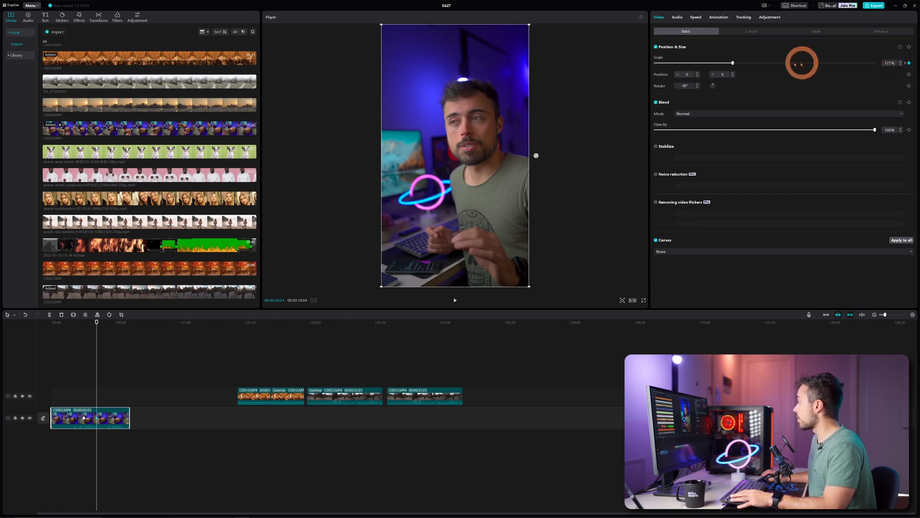
{"action": "left_click_drag", "start_coordinate": [732, 63], "coordinate": [749, 62]}
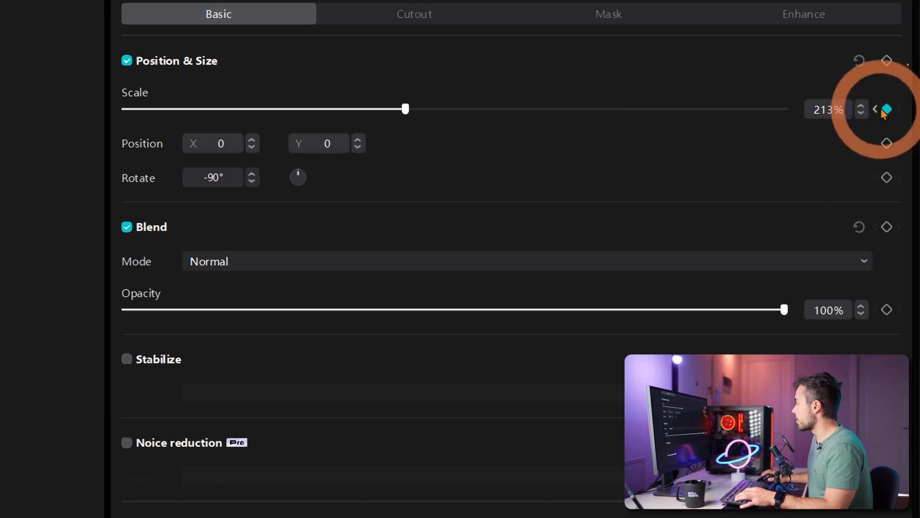
Step: Play back from the first scale keyframe to preview the zoom-in
{"action": "left_click", "coordinate": [877, 111]}
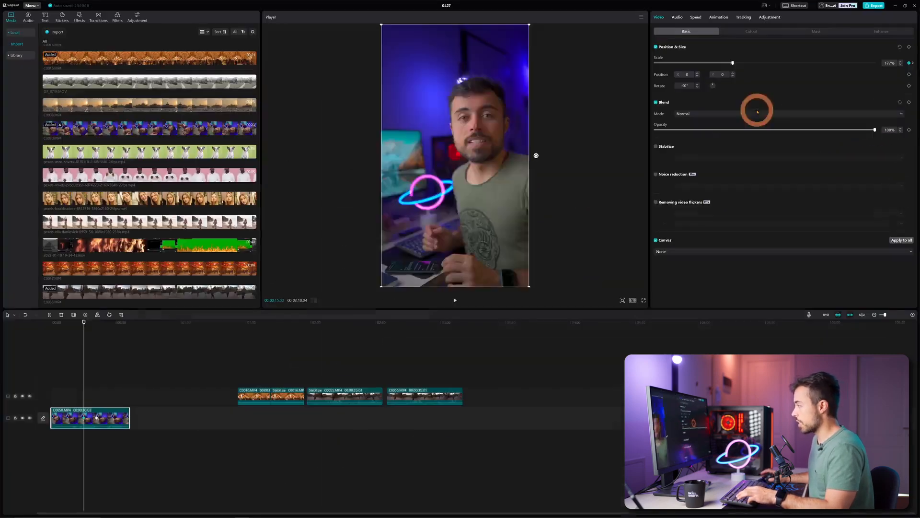
{"action": "key", "text": "space"}
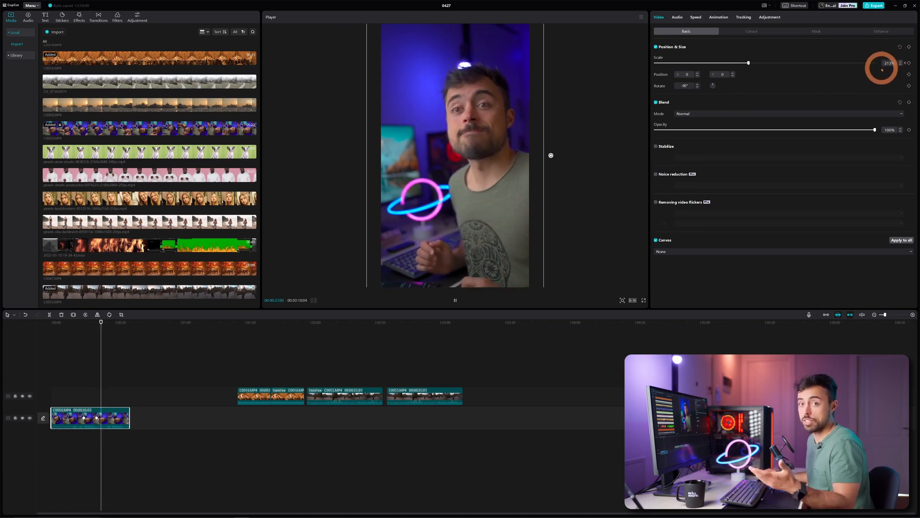
{"action": "key", "text": "space"}
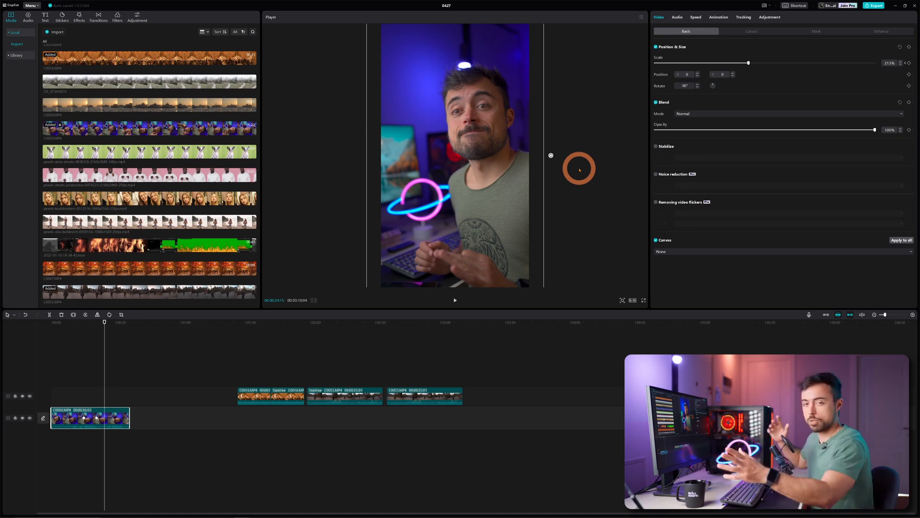
{"action": "left_click", "coordinate": [579, 170]}
{"action": "left_click", "coordinate": [92, 323]}
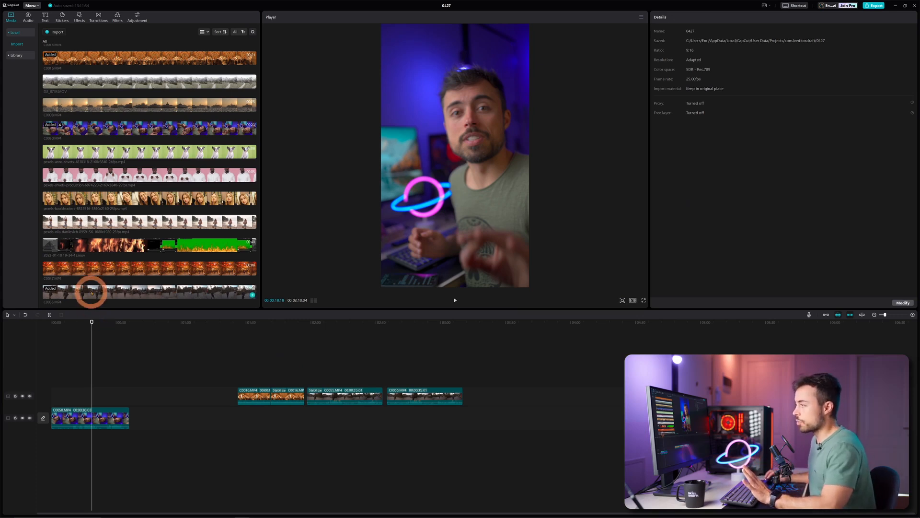
Step: Place the fire .mov footage on a track above the presenter and scale it to 316%
{"action": "left_click", "coordinate": [48, 247]}
{"action": "left_click", "coordinate": [146, 243]}
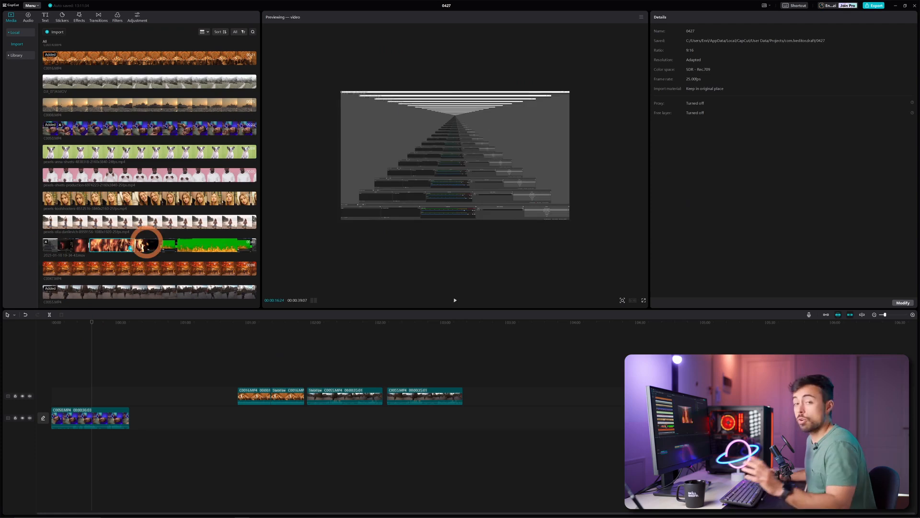
{"action": "left_click_drag", "start_coordinate": [147, 244], "coordinate": [86, 394]}
{"action": "left_click", "coordinate": [90, 323]}
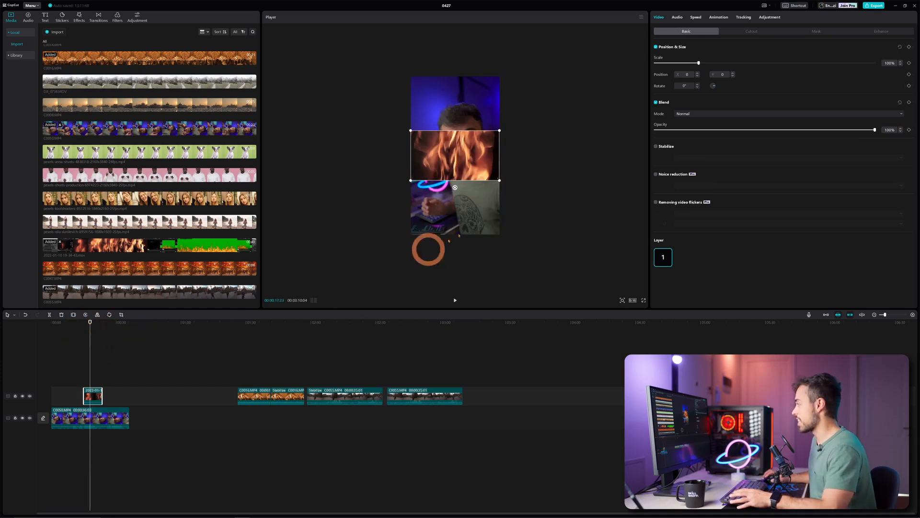
{"action": "left_click_drag", "start_coordinate": [500, 181], "coordinate": [488, 247]}
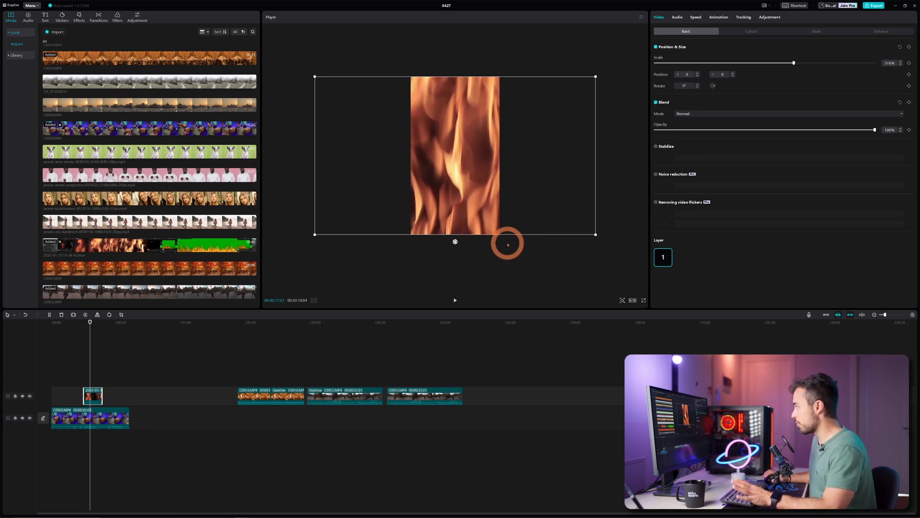
Step: Try the Brighten blend mode on the fire overlay and play back to preview it
{"action": "left_click", "coordinate": [725, 115]}
{"action": "left_click", "coordinate": [716, 133]}
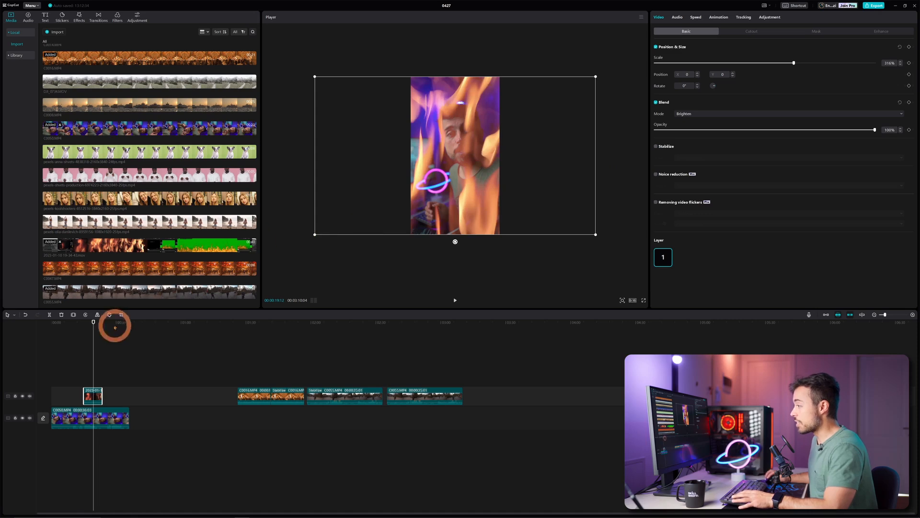
{"action": "left_click", "coordinate": [87, 322]}
{"action": "key", "text": "space"}
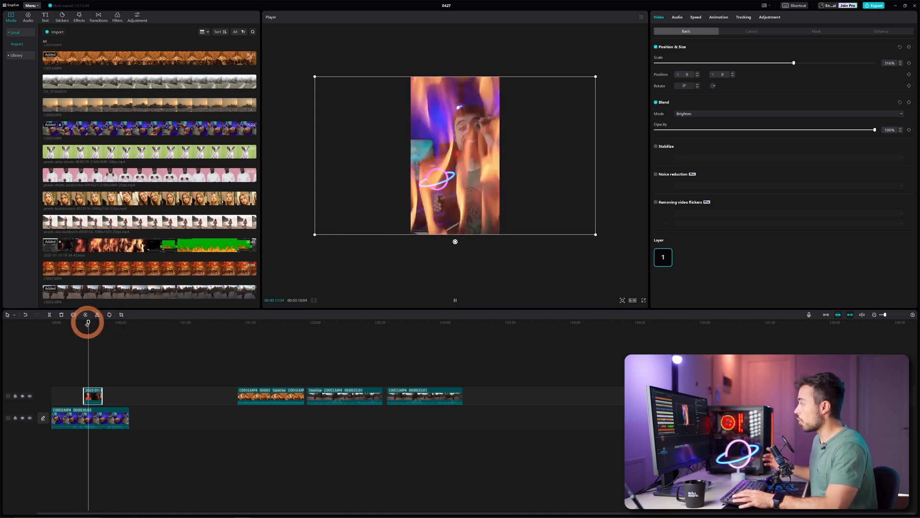
{"action": "key", "text": "space"}
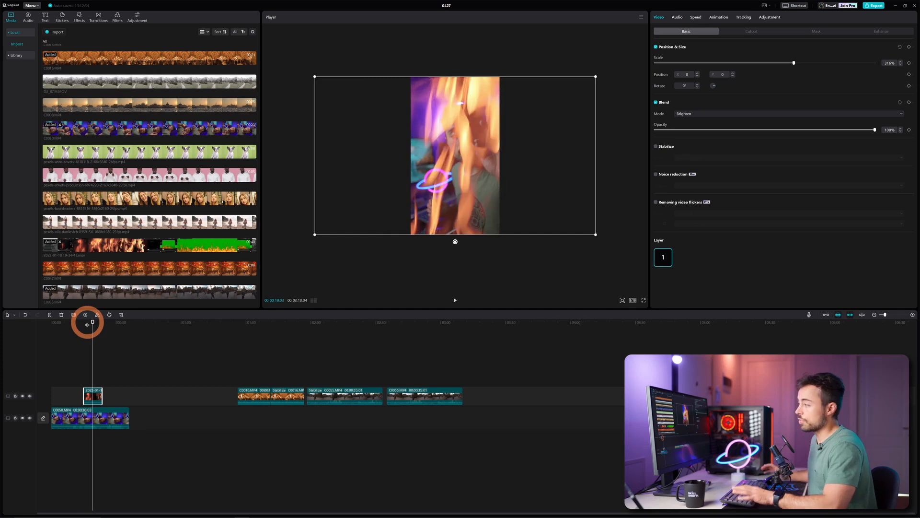
Step: Compare Darken, Soft light, Color dodge and Normal blends, settling on Screen
{"action": "left_click", "coordinate": [714, 114]}
{"action": "left_click", "coordinate": [713, 152]}
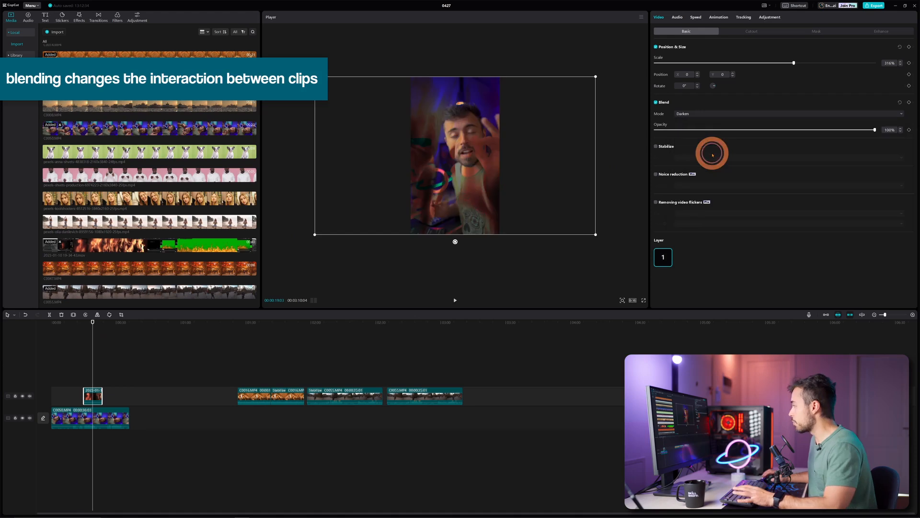
{"action": "left_click", "coordinate": [711, 113]}
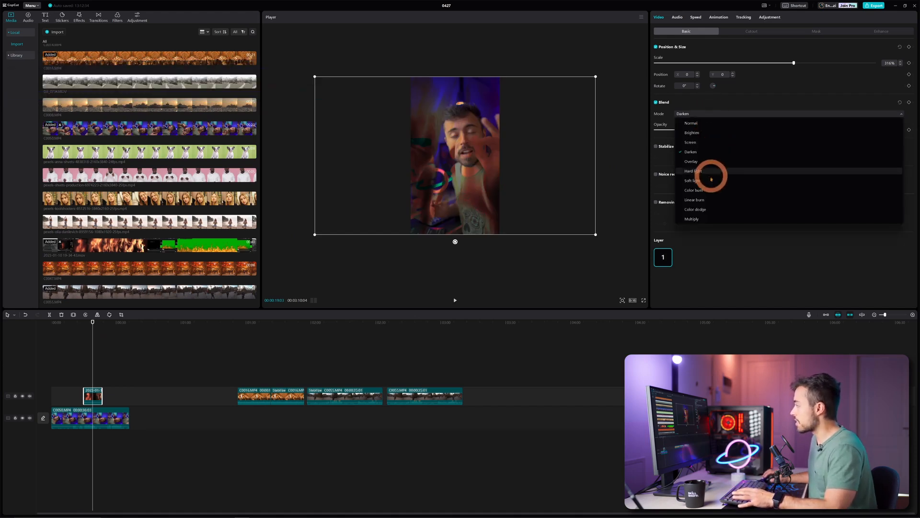
{"action": "left_click", "coordinate": [709, 181]}
{"action": "left_click", "coordinate": [724, 115]}
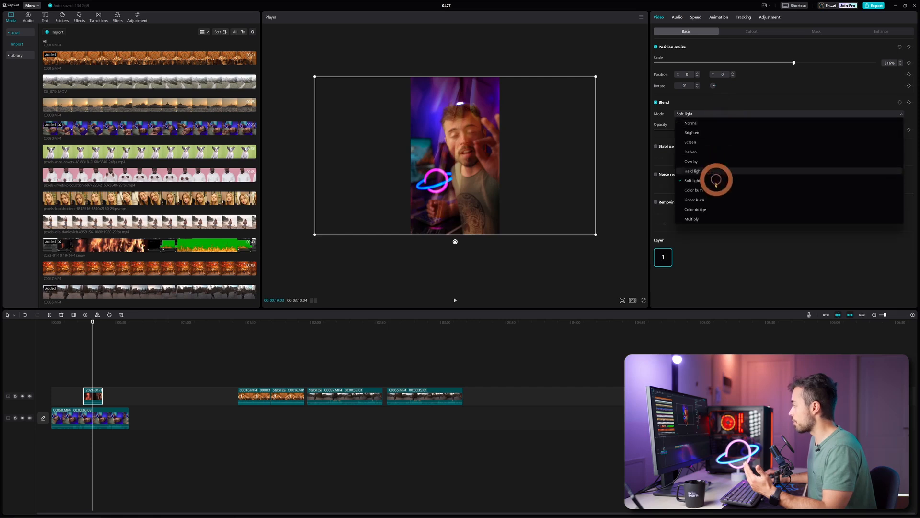
{"action": "left_click", "coordinate": [707, 205]}
{"action": "left_click", "coordinate": [716, 114]}
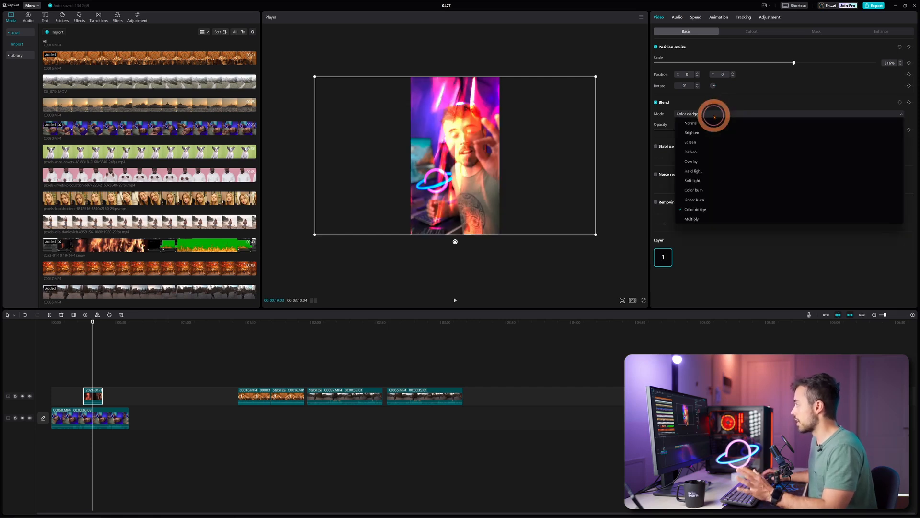
{"action": "left_click", "coordinate": [709, 114]}
{"action": "left_click", "coordinate": [709, 114]}
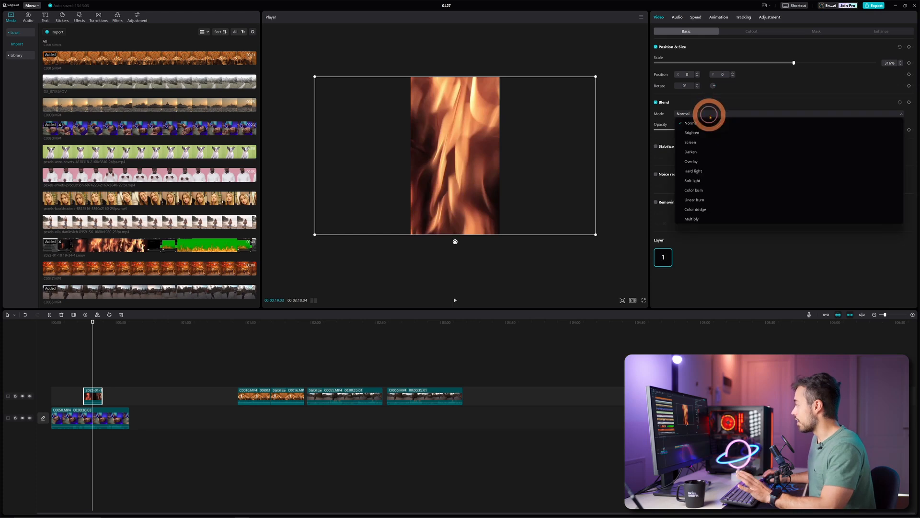
{"action": "left_click", "coordinate": [711, 142]}
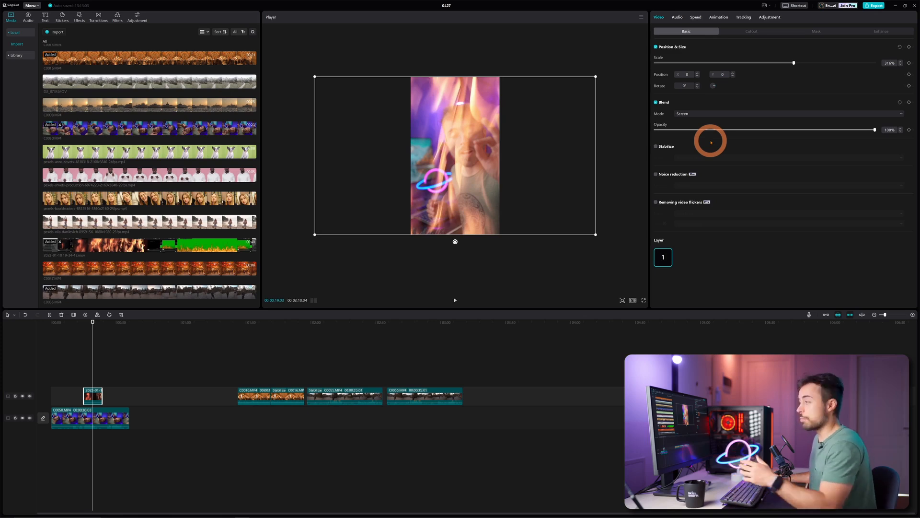
{"action": "left_click", "coordinate": [125, 339]}
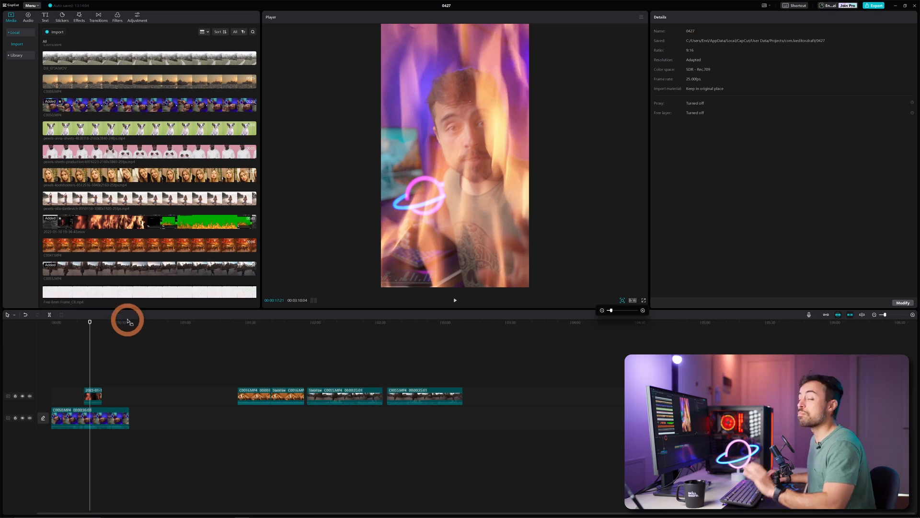
Step: Add Free 8mm Frame on top, delete the fire clip, and put DJI_0641.MOV in the middle track
{"action": "left_click_drag", "start_coordinate": [126, 293], "coordinate": [62, 376]}
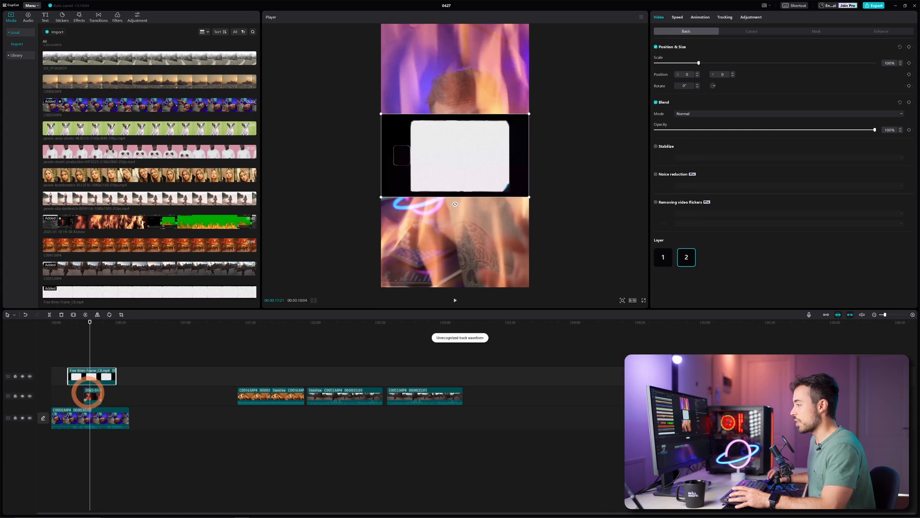
{"action": "left_click", "coordinate": [94, 396]}
{"action": "key", "text": "Delete"}
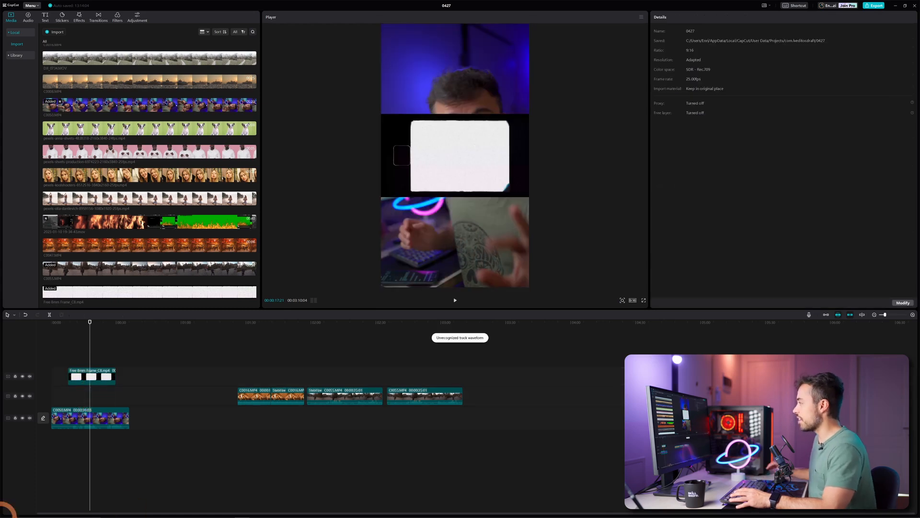
{"action": "left_click_drag", "start_coordinate": [96, 55], "coordinate": [57, 390]}
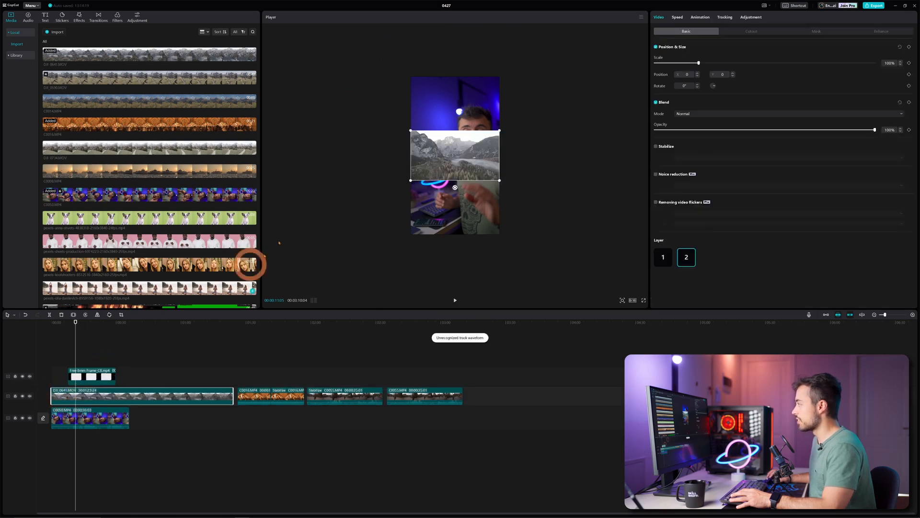
{"action": "left_click", "coordinate": [86, 375]}
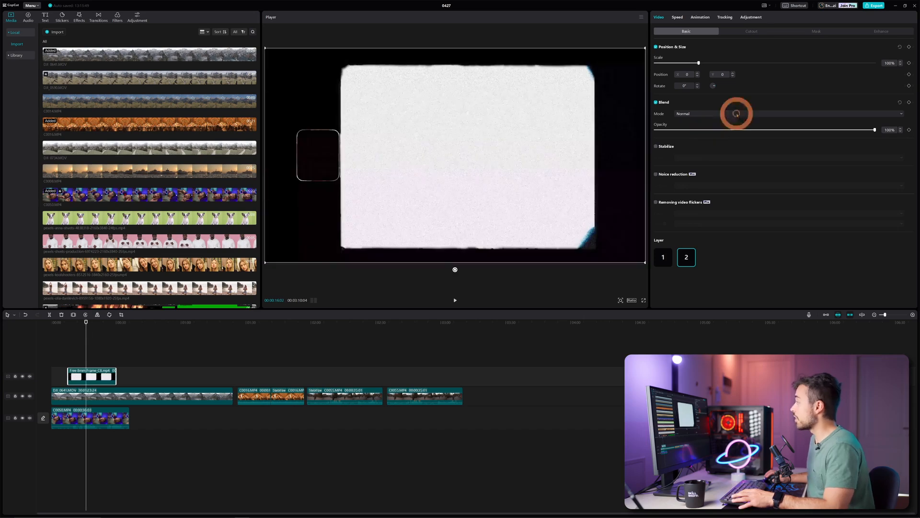
Step: Set the film frame to Darken blend, preview it, and test the mountain clip's opacity slider
{"action": "left_click", "coordinate": [734, 114]}
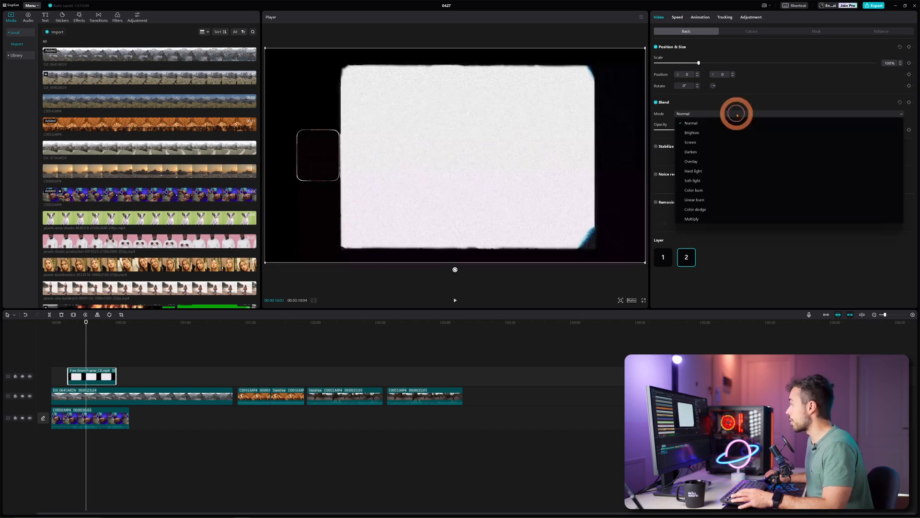
{"action": "left_click", "coordinate": [718, 151]}
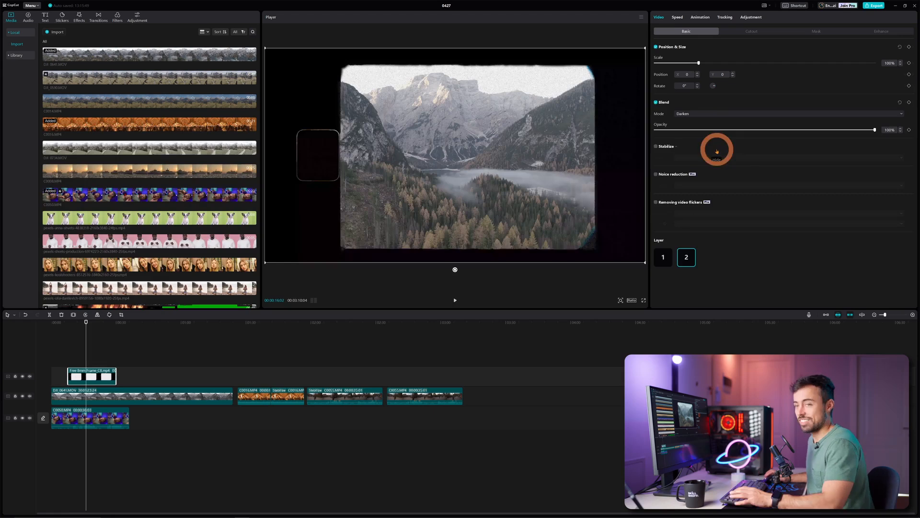
{"action": "key", "text": "space"}
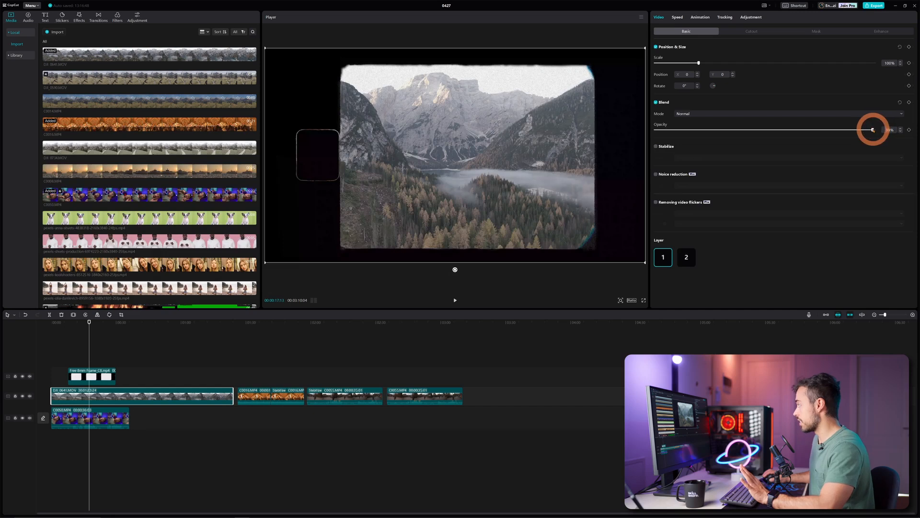
{"action": "left_click_drag", "start_coordinate": [876, 130], "coordinate": [735, 130]}
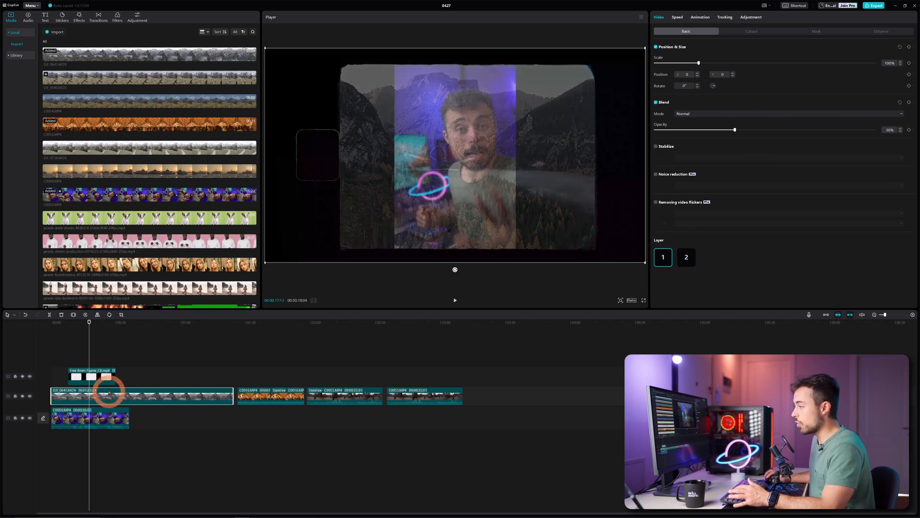
{"action": "left_click", "coordinate": [89, 414]}
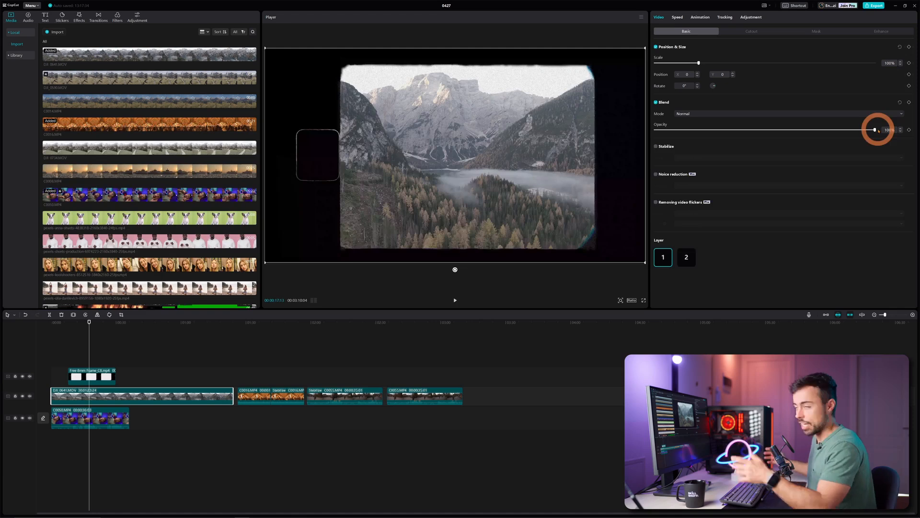
{"action": "left_click", "coordinate": [250, 322]}
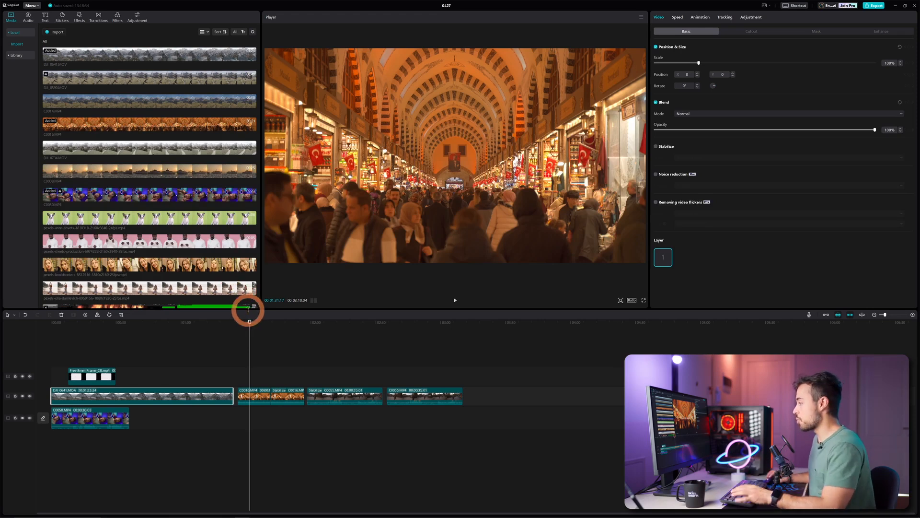
Step: Enable stabilization on the shaky C0016.MP4 market clip at the Recommended level
{"action": "key", "text": "space"}
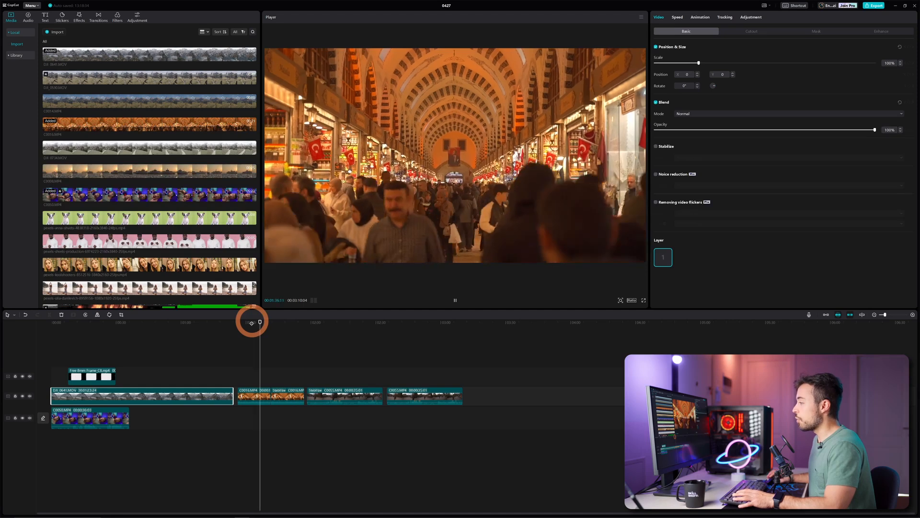
{"action": "key", "text": "space"}
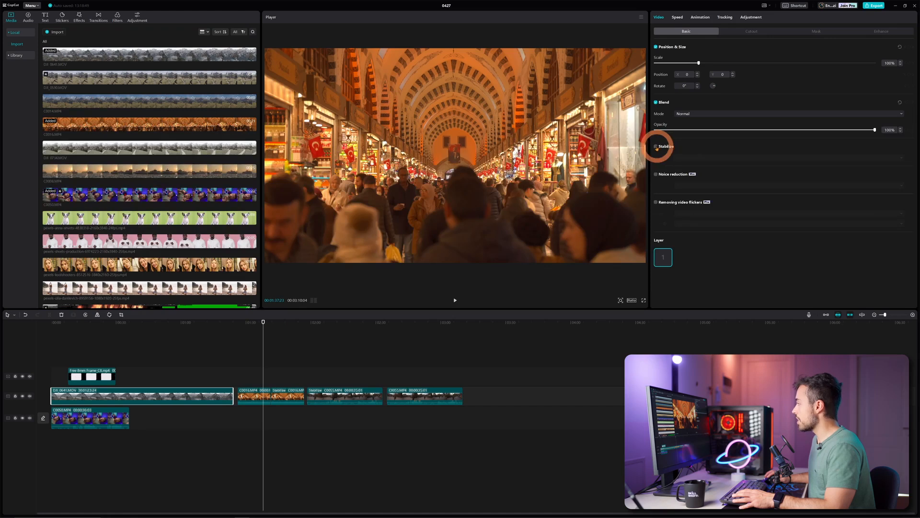
{"action": "left_click", "coordinate": [254, 393]}
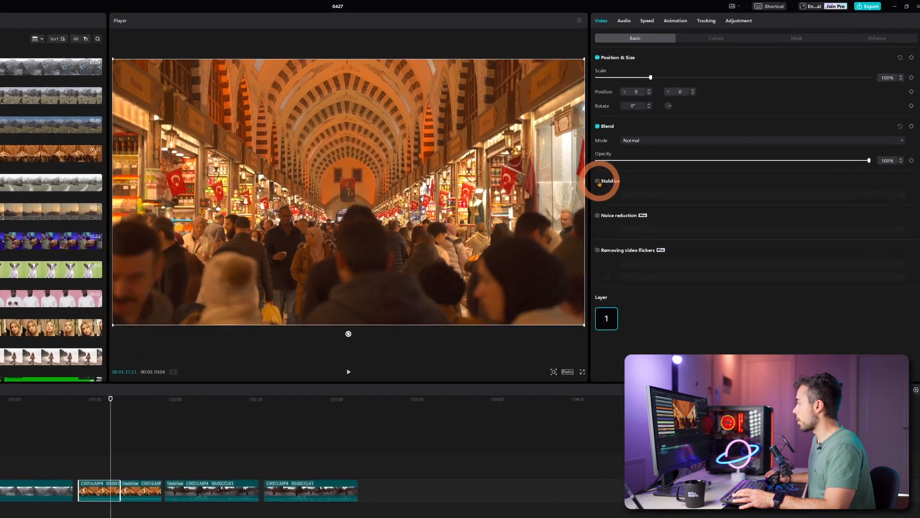
{"action": "left_click", "coordinate": [598, 181]}
{"action": "left_click", "coordinate": [660, 196]}
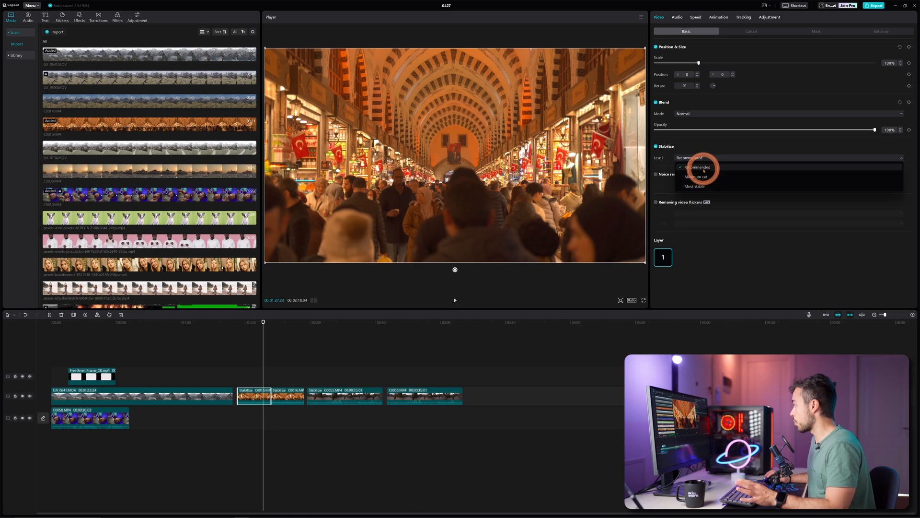
{"action": "left_click", "coordinate": [698, 166]}
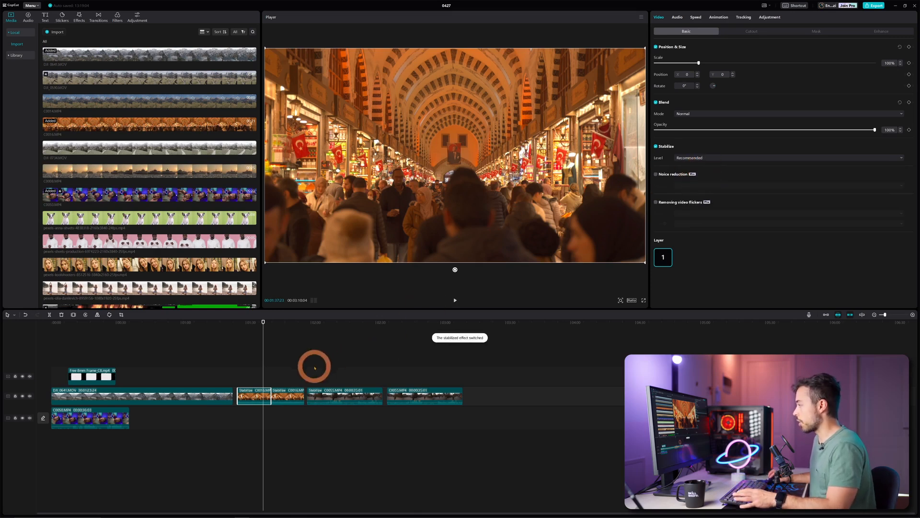
{"action": "left_click", "coordinate": [283, 327]}
Step: Play back the stabilized market and mountain walking clips, then select C0055.MP4
{"action": "key", "text": "space"}
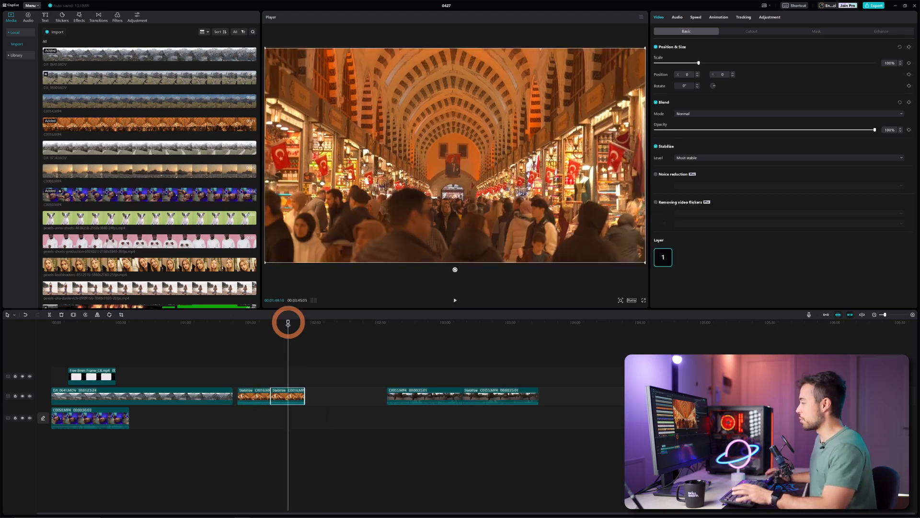
{"action": "left_click", "coordinate": [390, 323]}
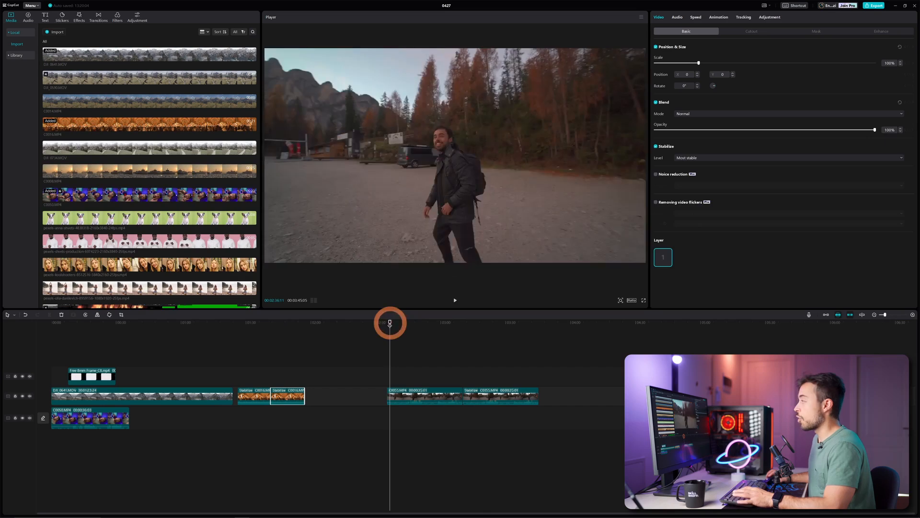
{"action": "key", "text": "space"}
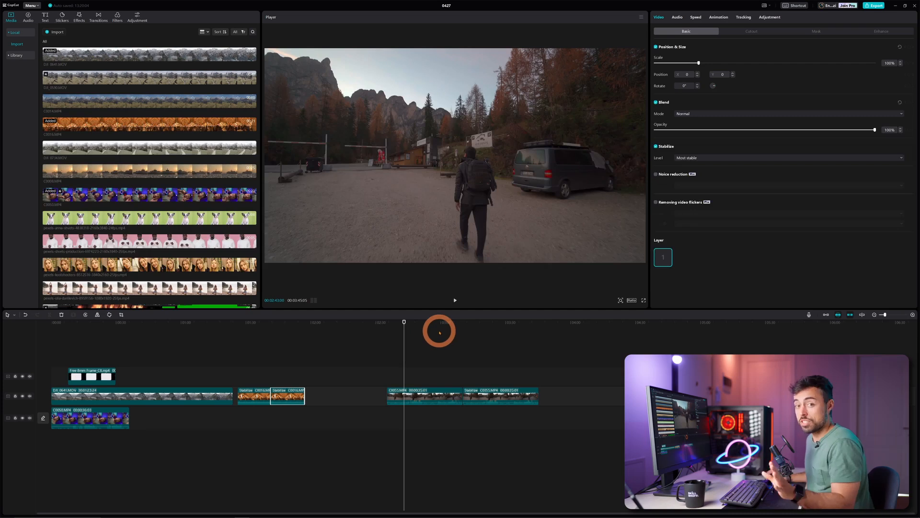
{"action": "left_click", "coordinate": [466, 325]}
{"action": "key", "text": "space"}
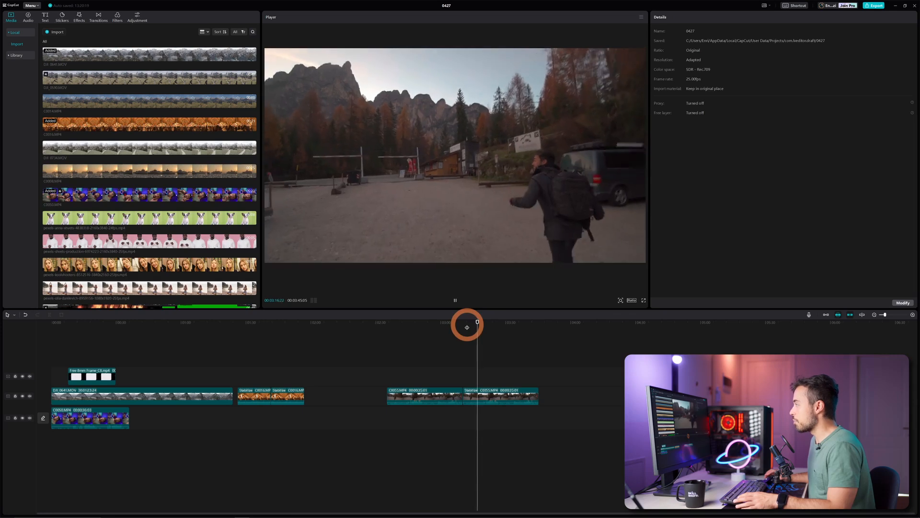
{"action": "left_click", "coordinate": [497, 392]}
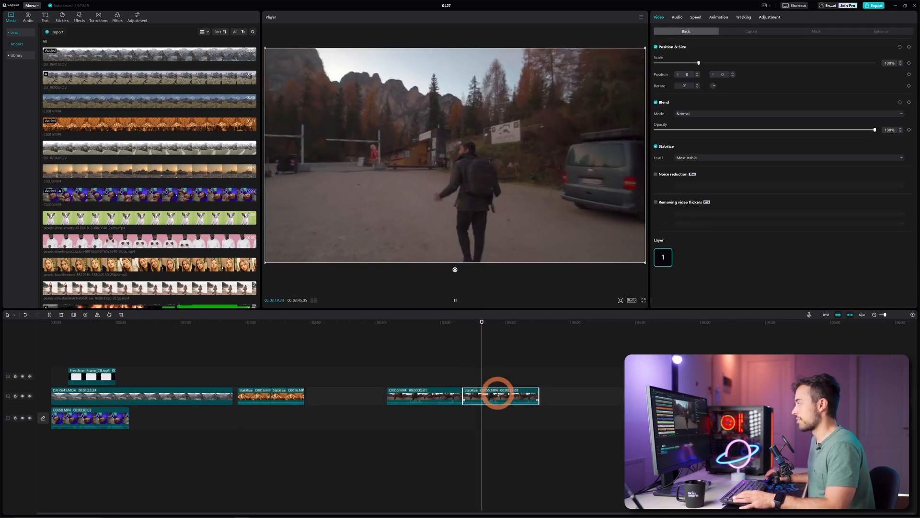
{"action": "left_click", "coordinate": [484, 323]}
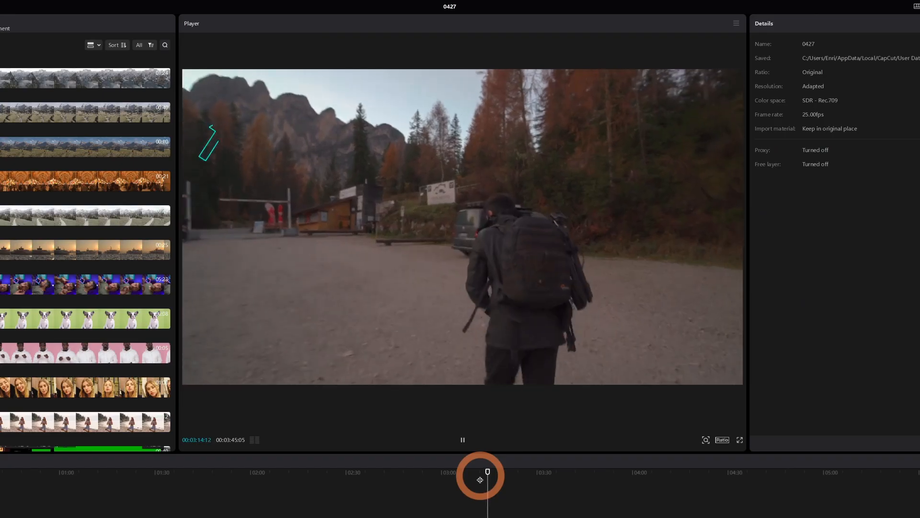
Step: Select the night rooftop clip and magnify the preview to inspect its noise, then zoom out
{"action": "left_click", "coordinate": [480, 480]}
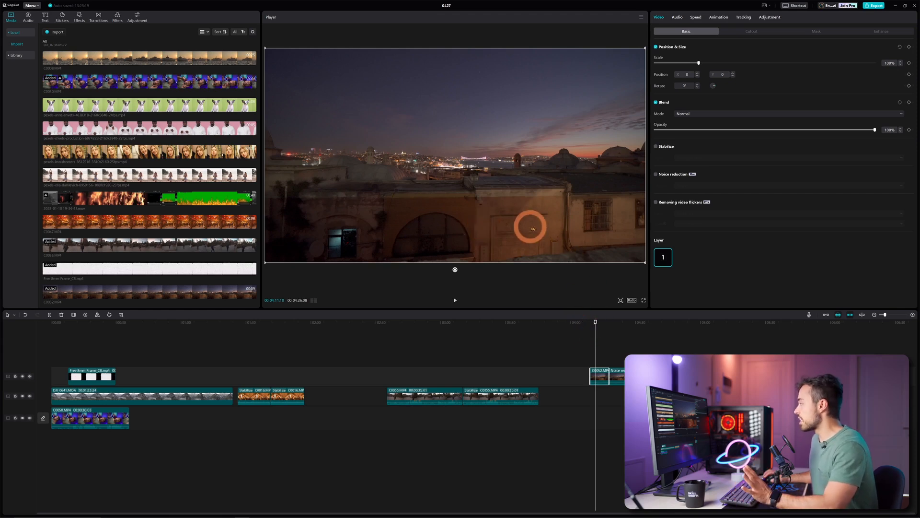
{"action": "left_click", "coordinate": [621, 301]}
{"action": "left_click_drag", "start_coordinate": [610, 311], "coordinate": [626, 310]}
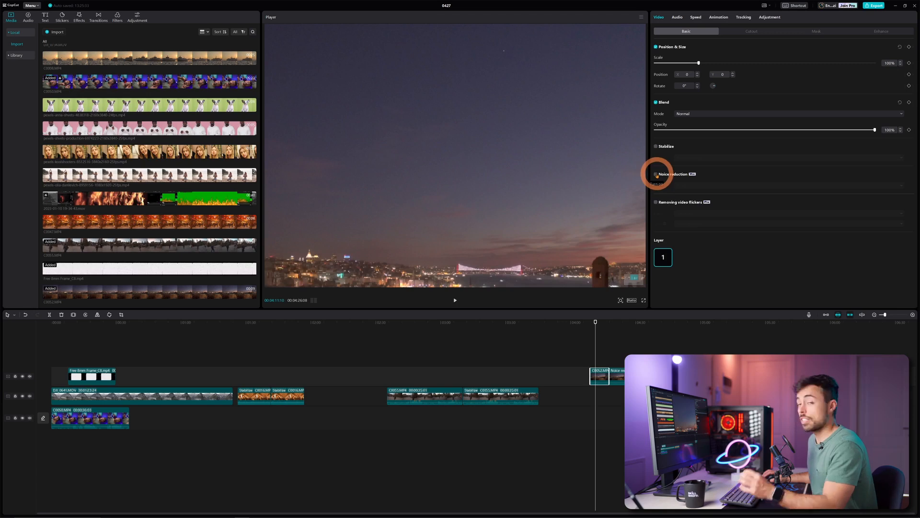
{"action": "left_click", "coordinate": [618, 324]}
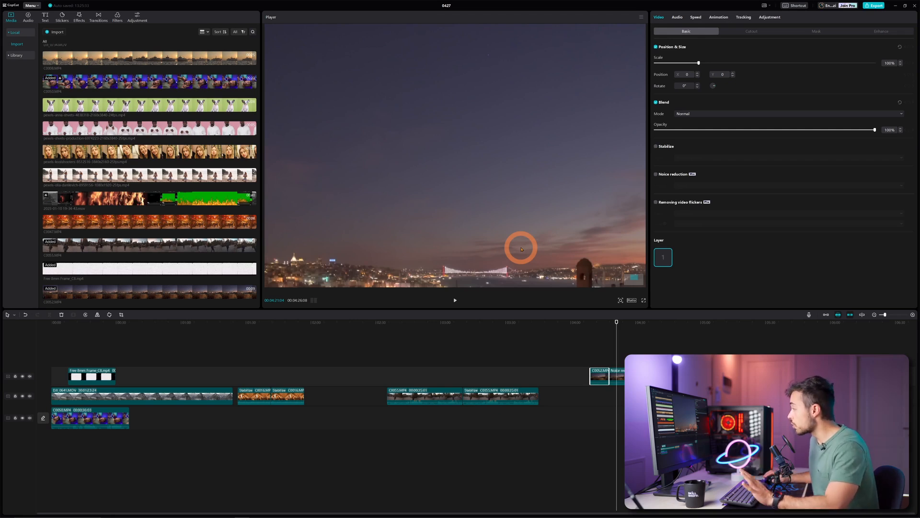
{"action": "left_click", "coordinate": [621, 300]}
{"action": "left_click_drag", "start_coordinate": [616, 310], "coordinate": [612, 312]}
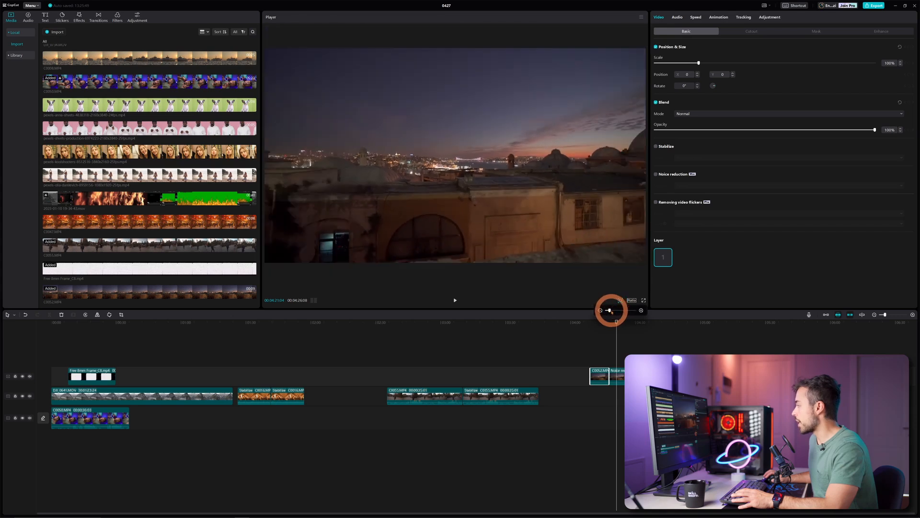